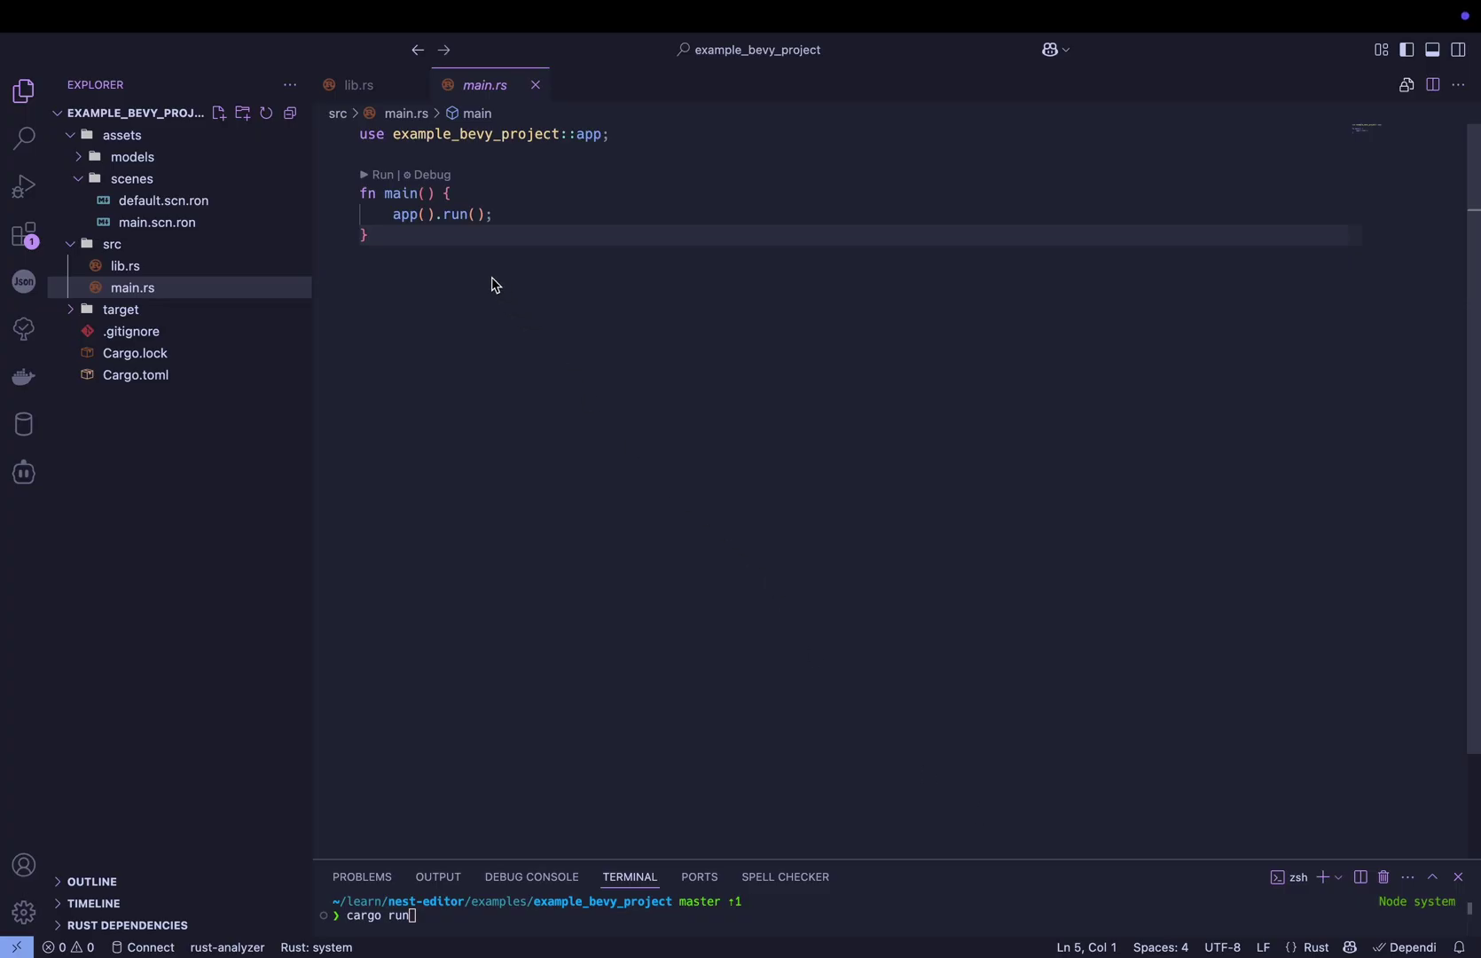
- Show the lib.rs source to review the move_cube system
click(366, 85)
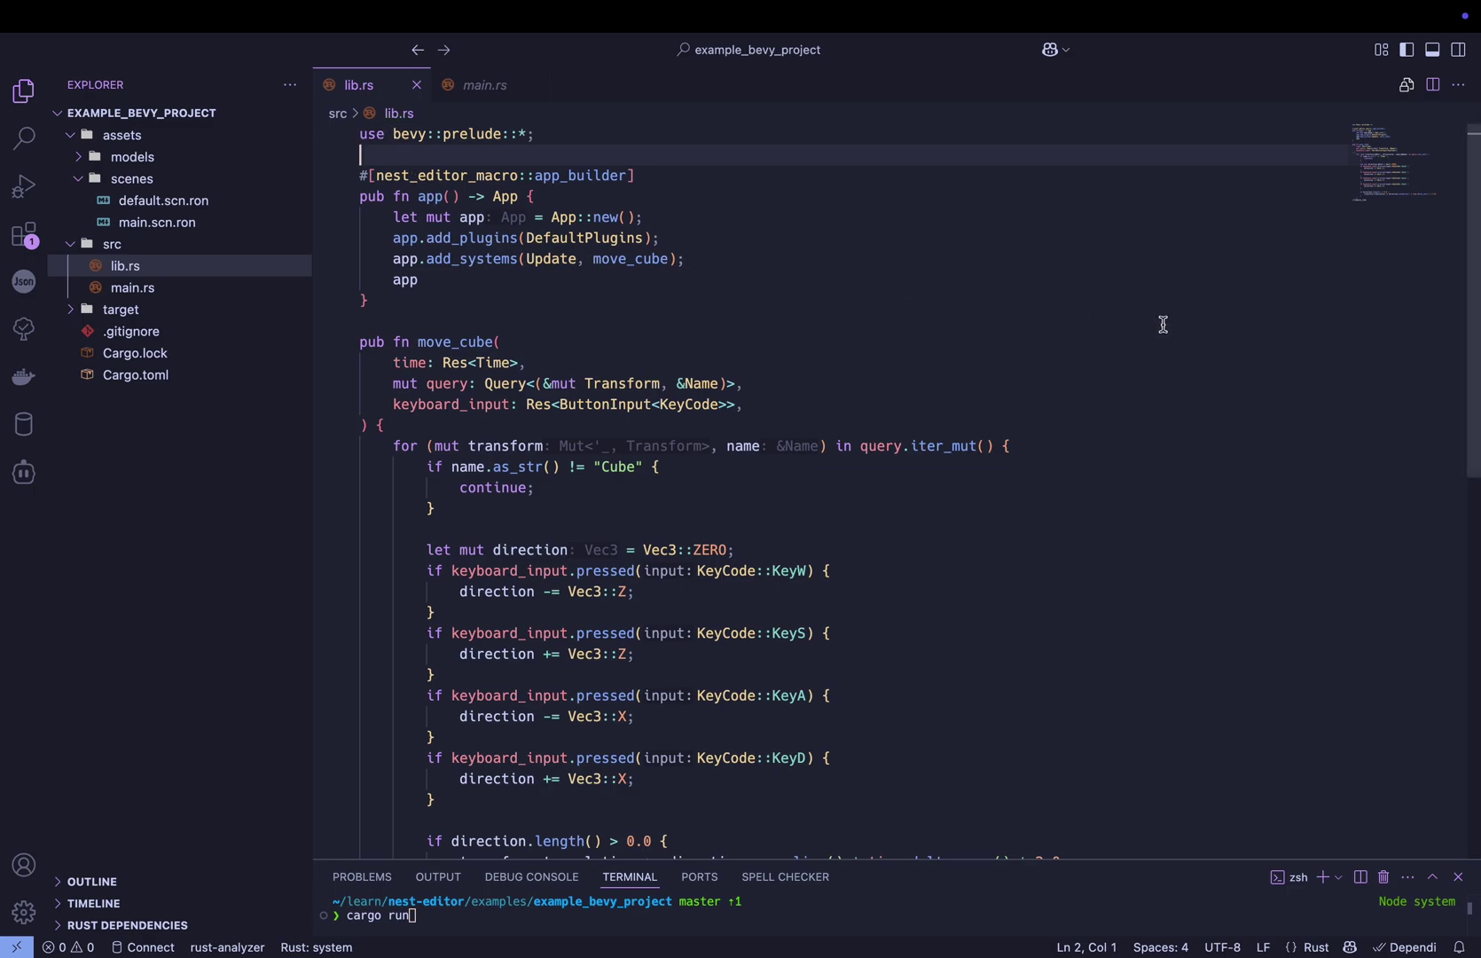
scroll(1164, 324, down, 2)
scroll(1163, 324, down, 3)
scroll(1164, 324, down, 1)
scroll(1164, 324, up, 1)
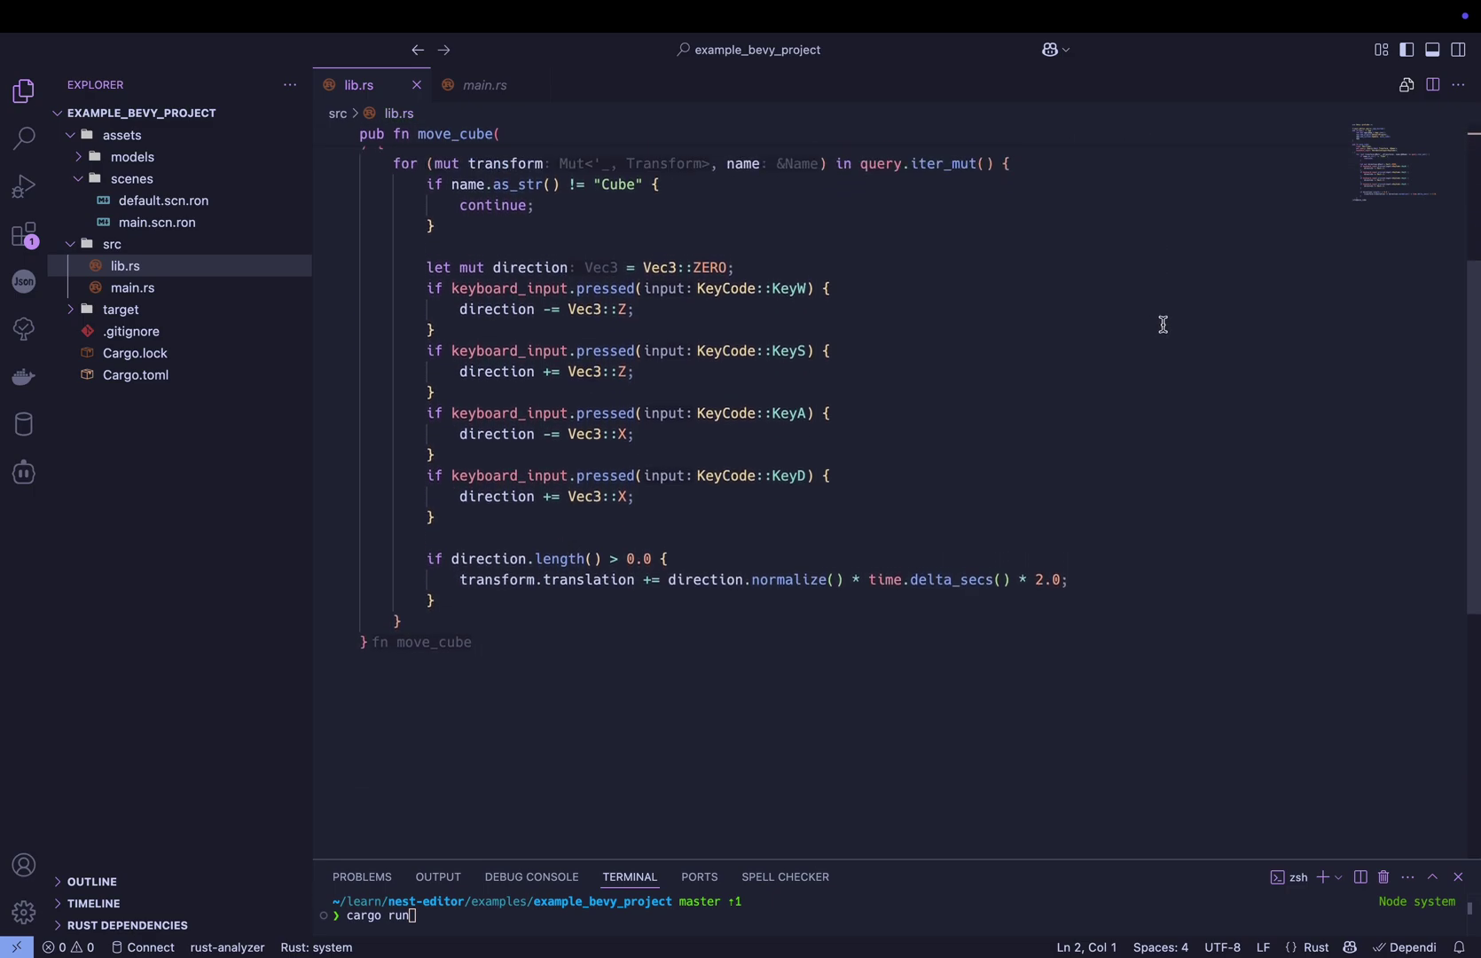
scroll(1163, 325, up, 2)
scroll(1164, 324, up, 1)
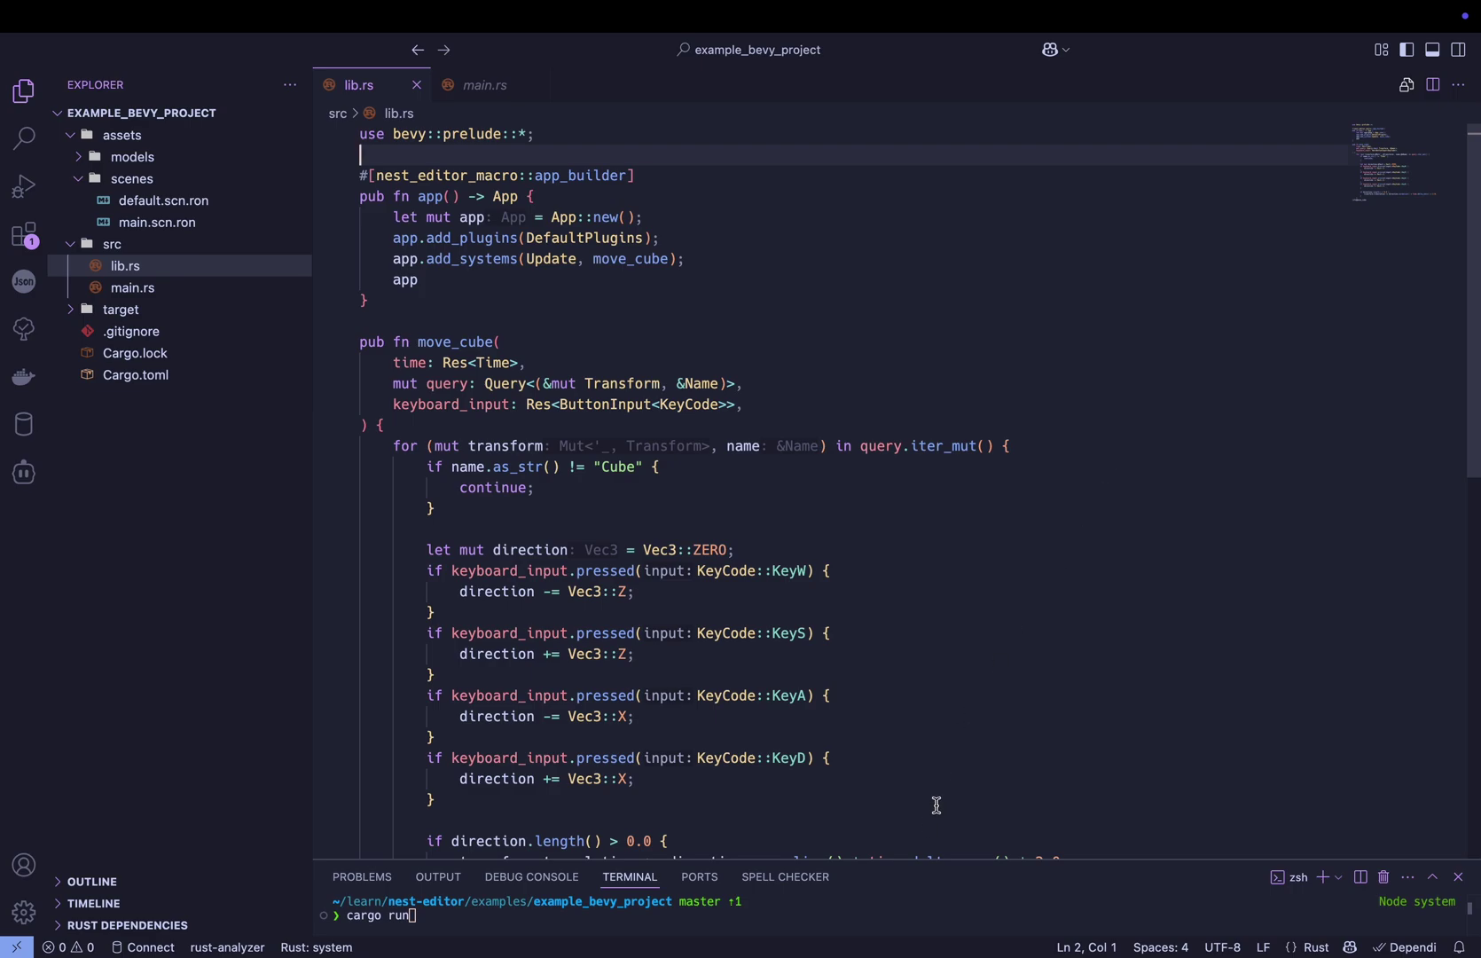
- Launch the project with cargo run and drive the green cube using S and A
click(901, 913)
key(Return)
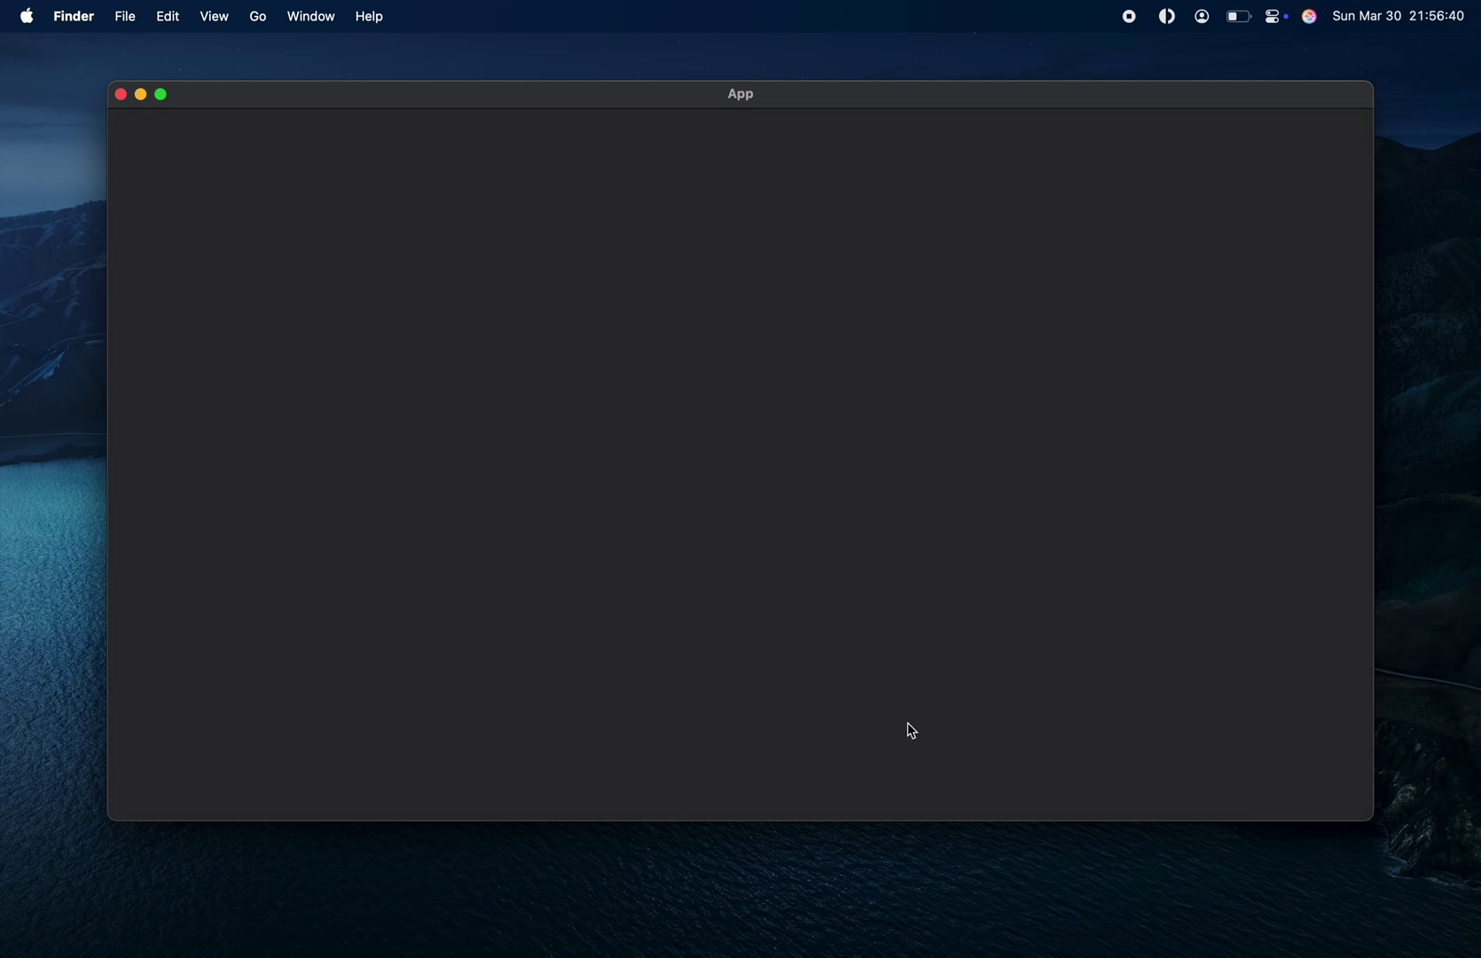
key(s)
key(a)
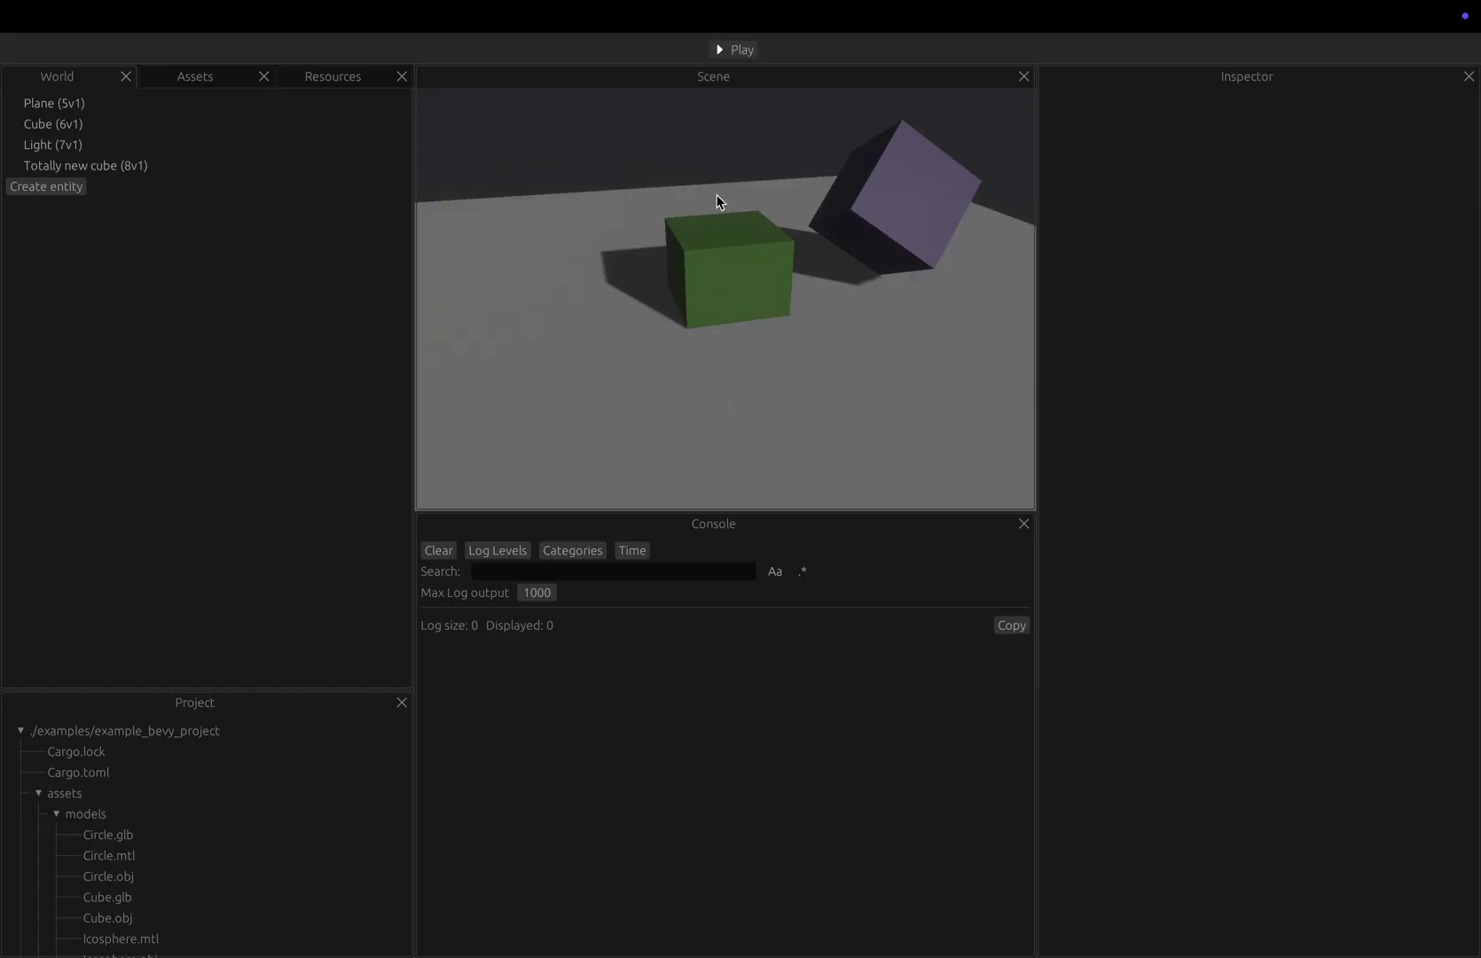
click(742, 56)
key(space)
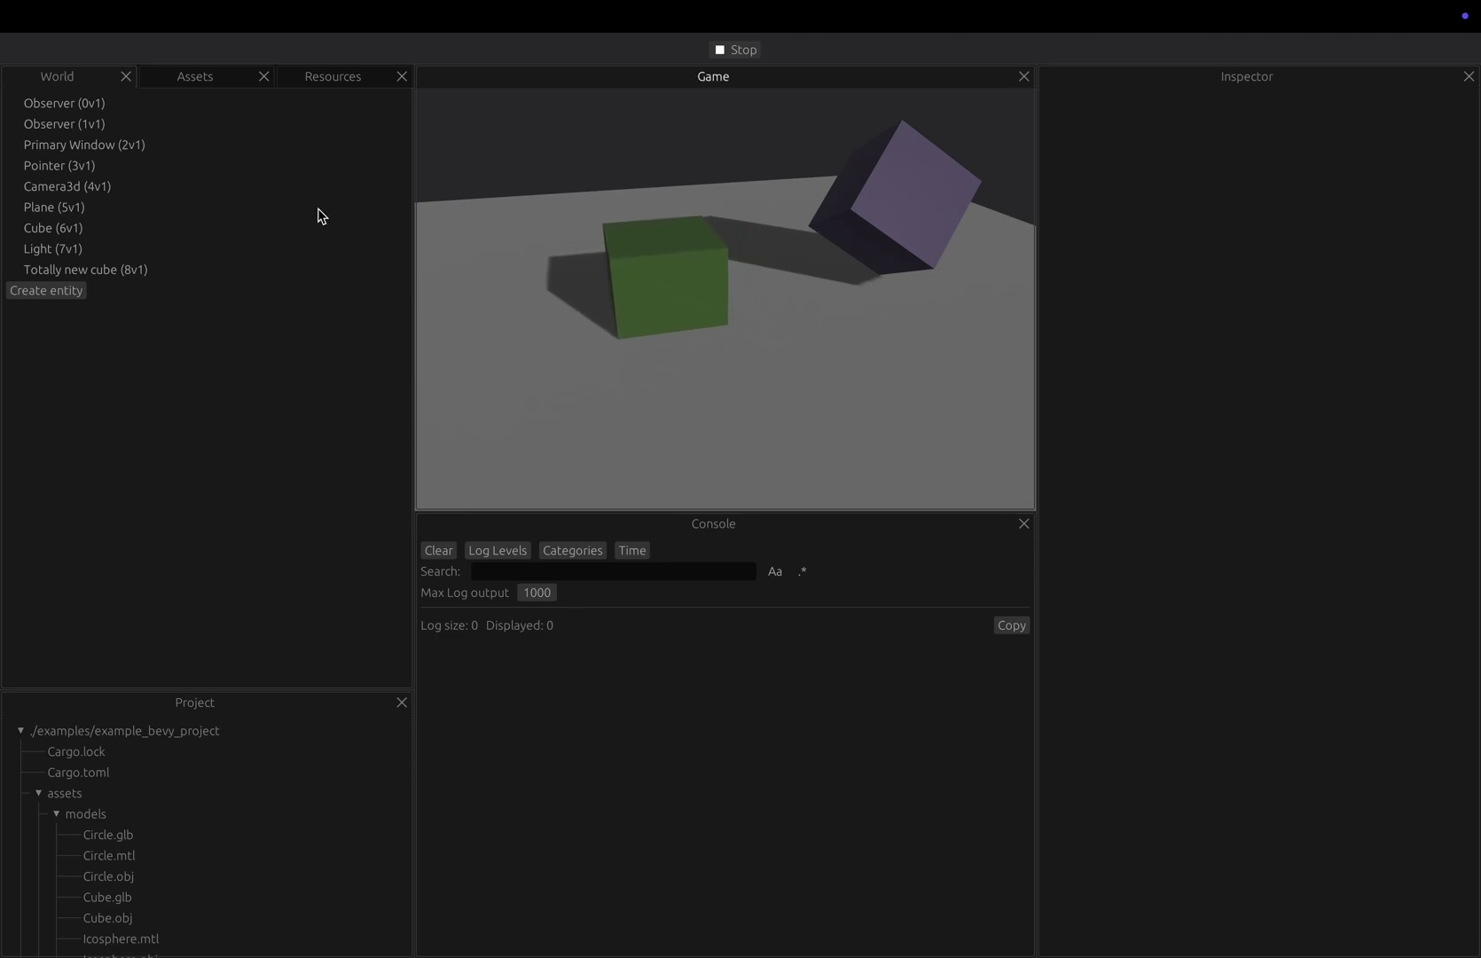
click(59, 231)
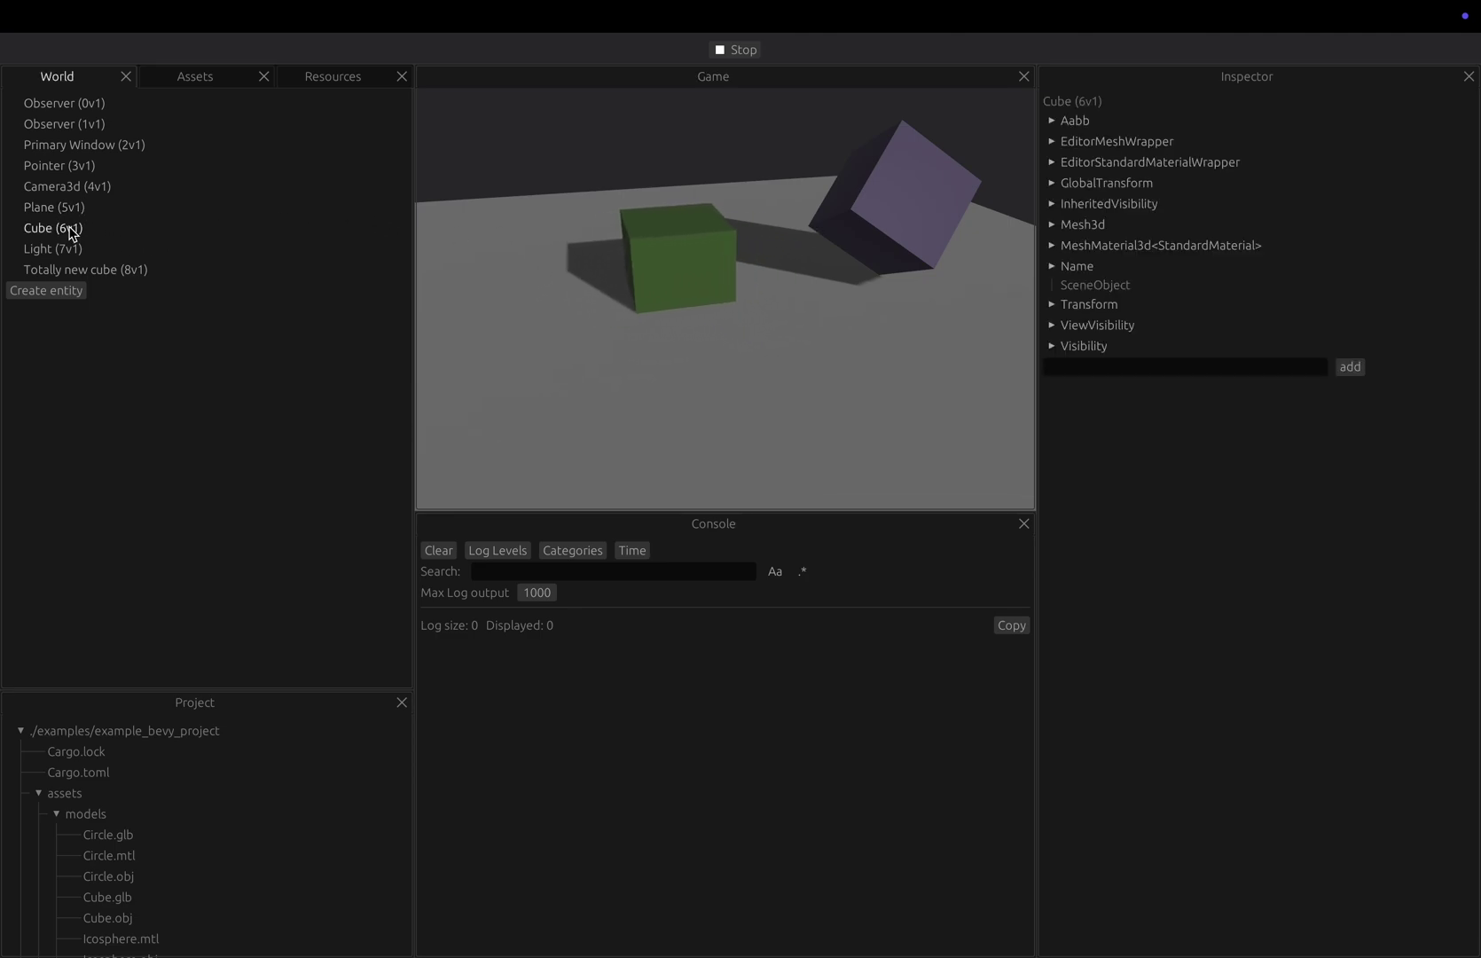
click(1088, 304)
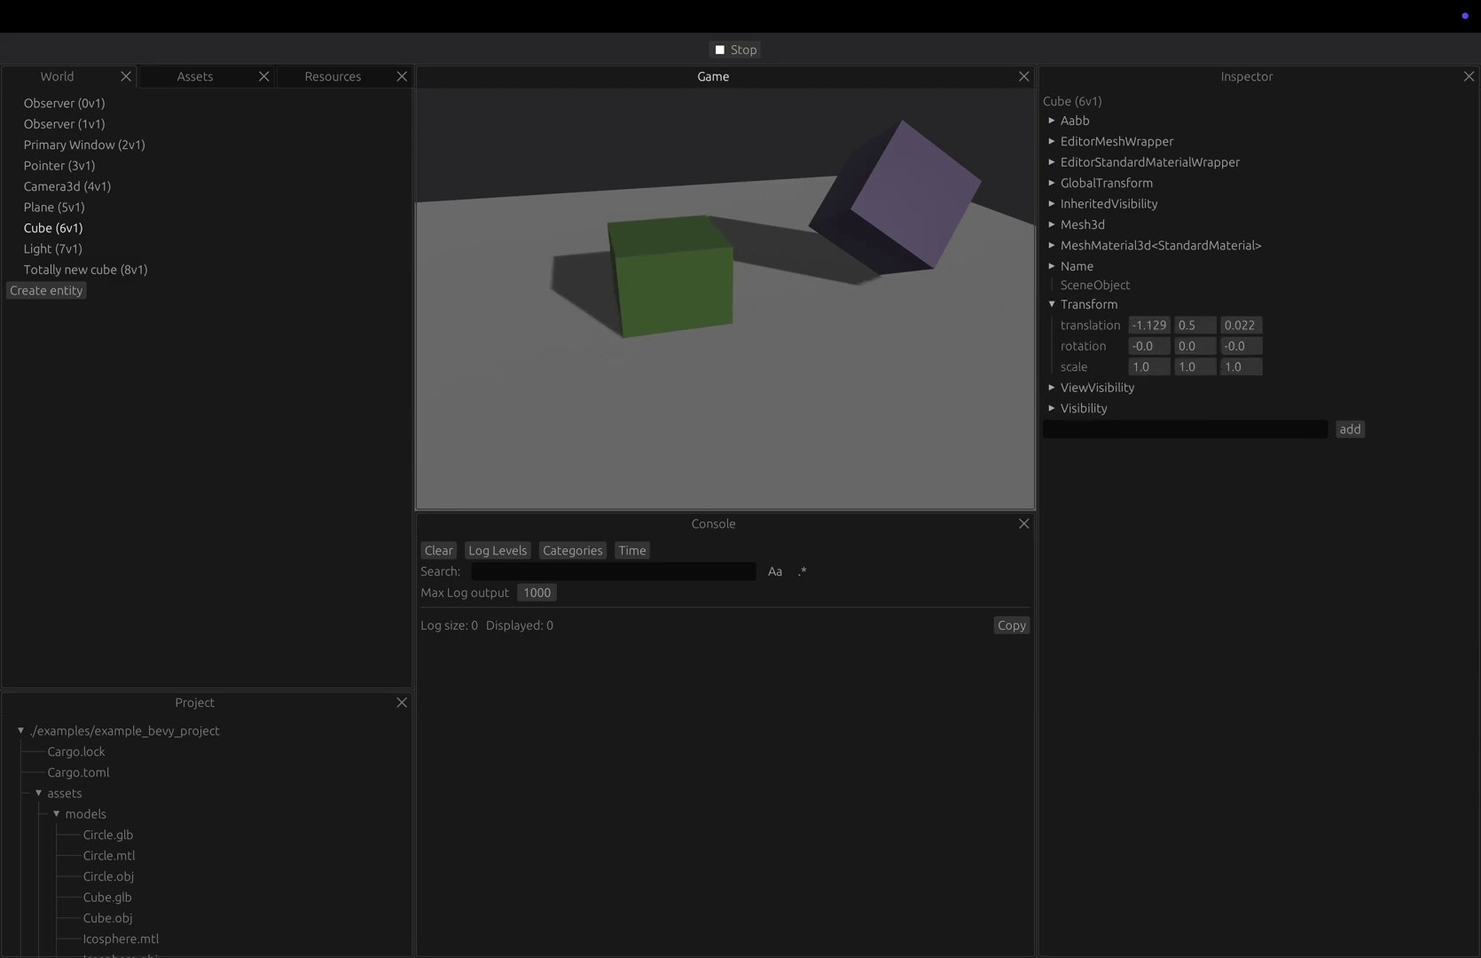
click(746, 50)
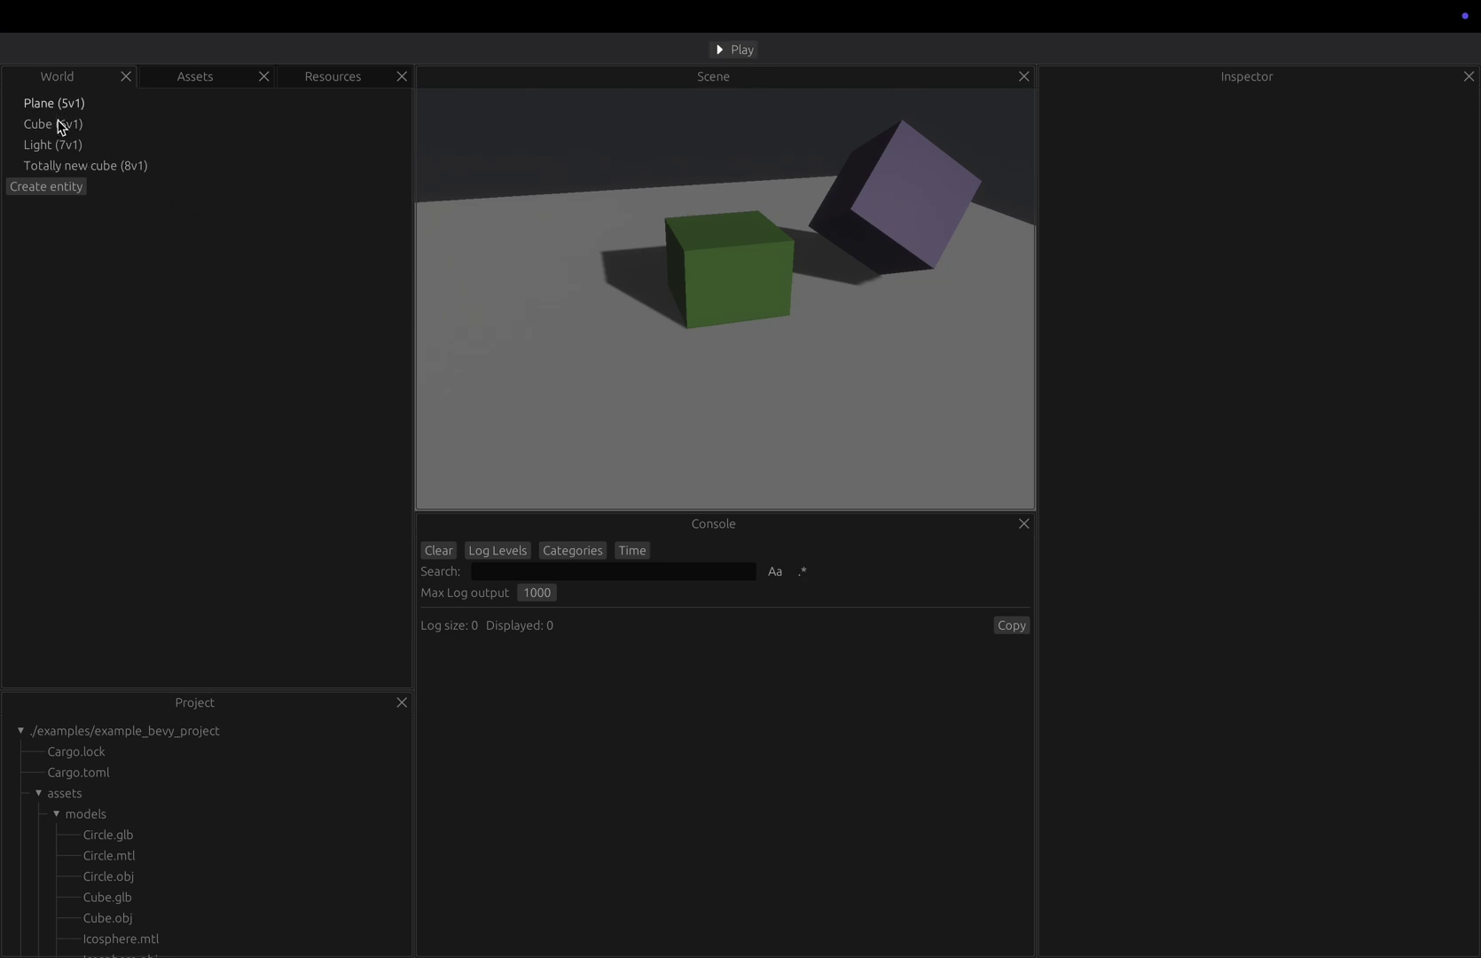
- Select Totally new cube and replace its mesh_path with the icosphere .obj
click(72, 168)
click(1113, 142)
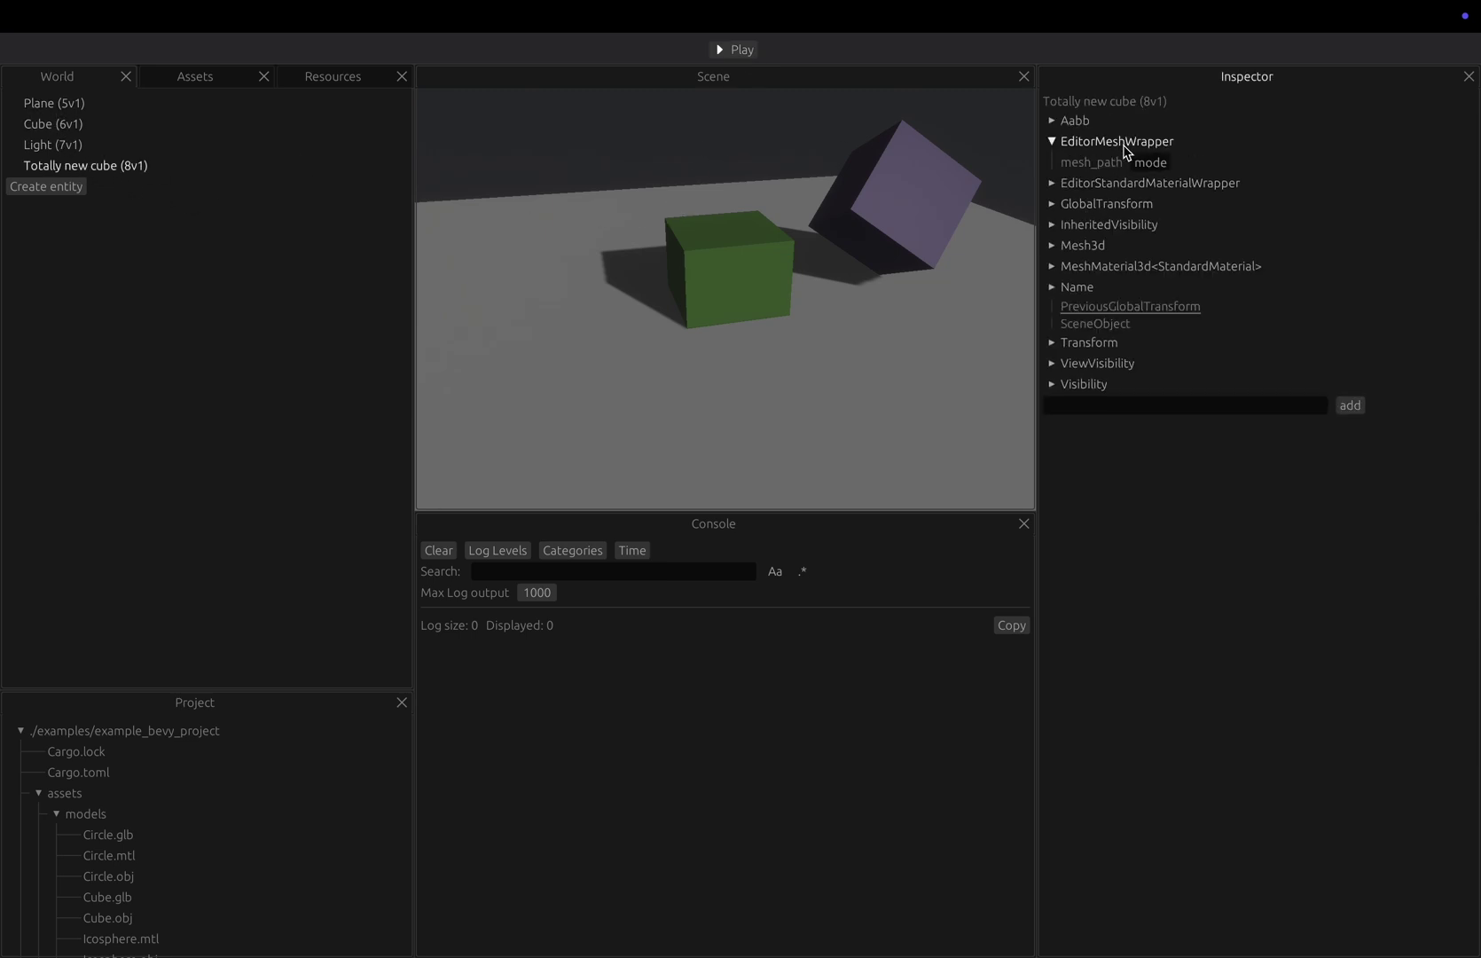
double_click(1149, 166)
text(.obj)
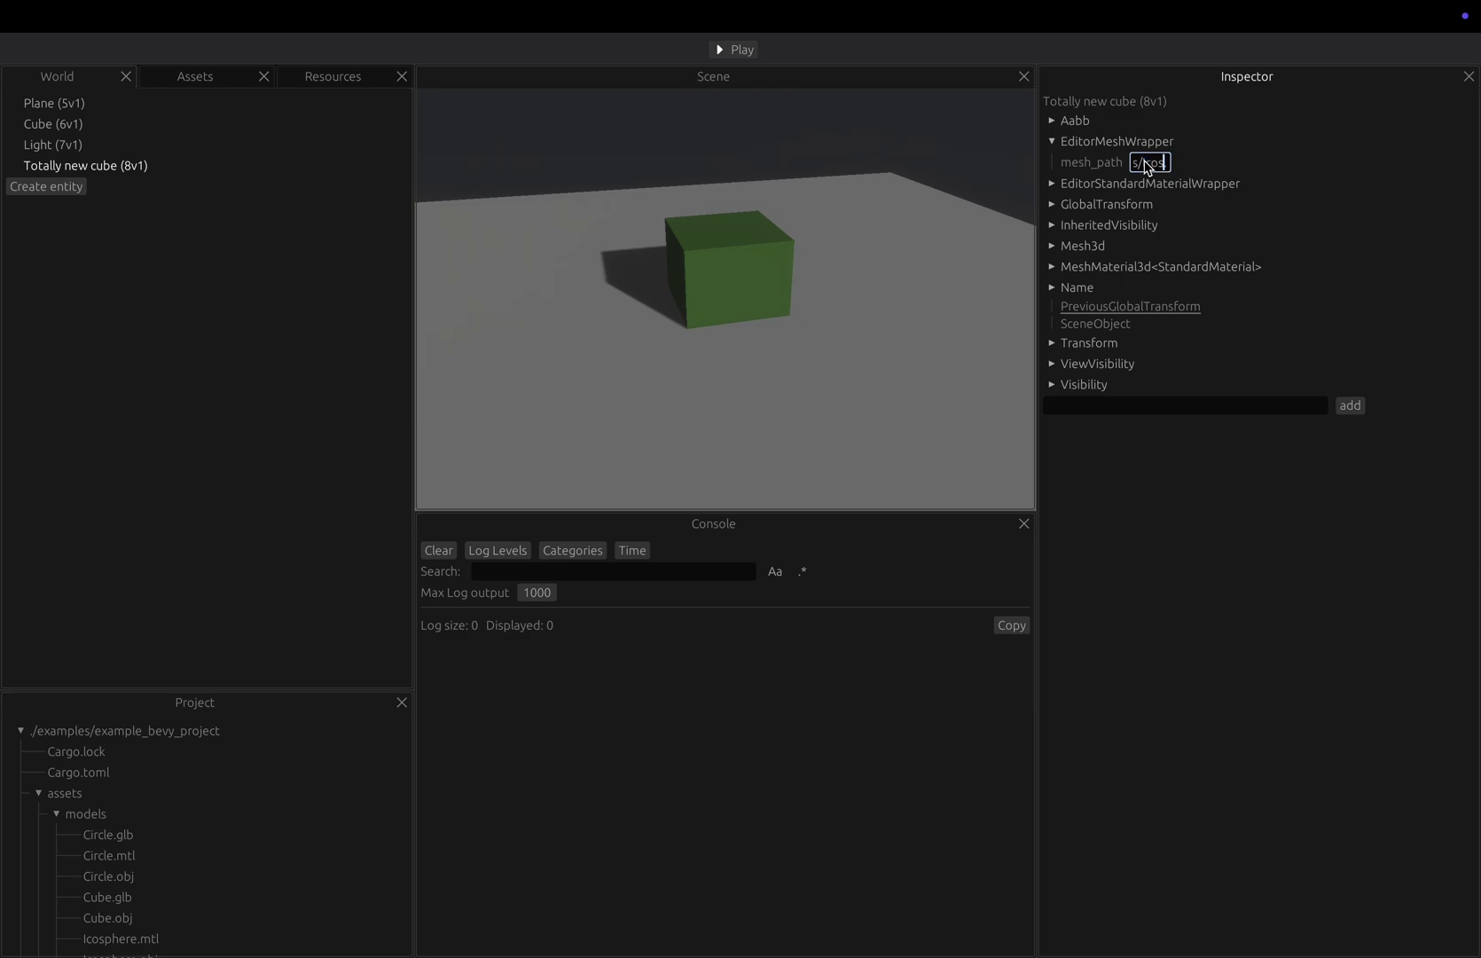
- Color the sphere bright green and drag its translation X further right
click(1145, 184)
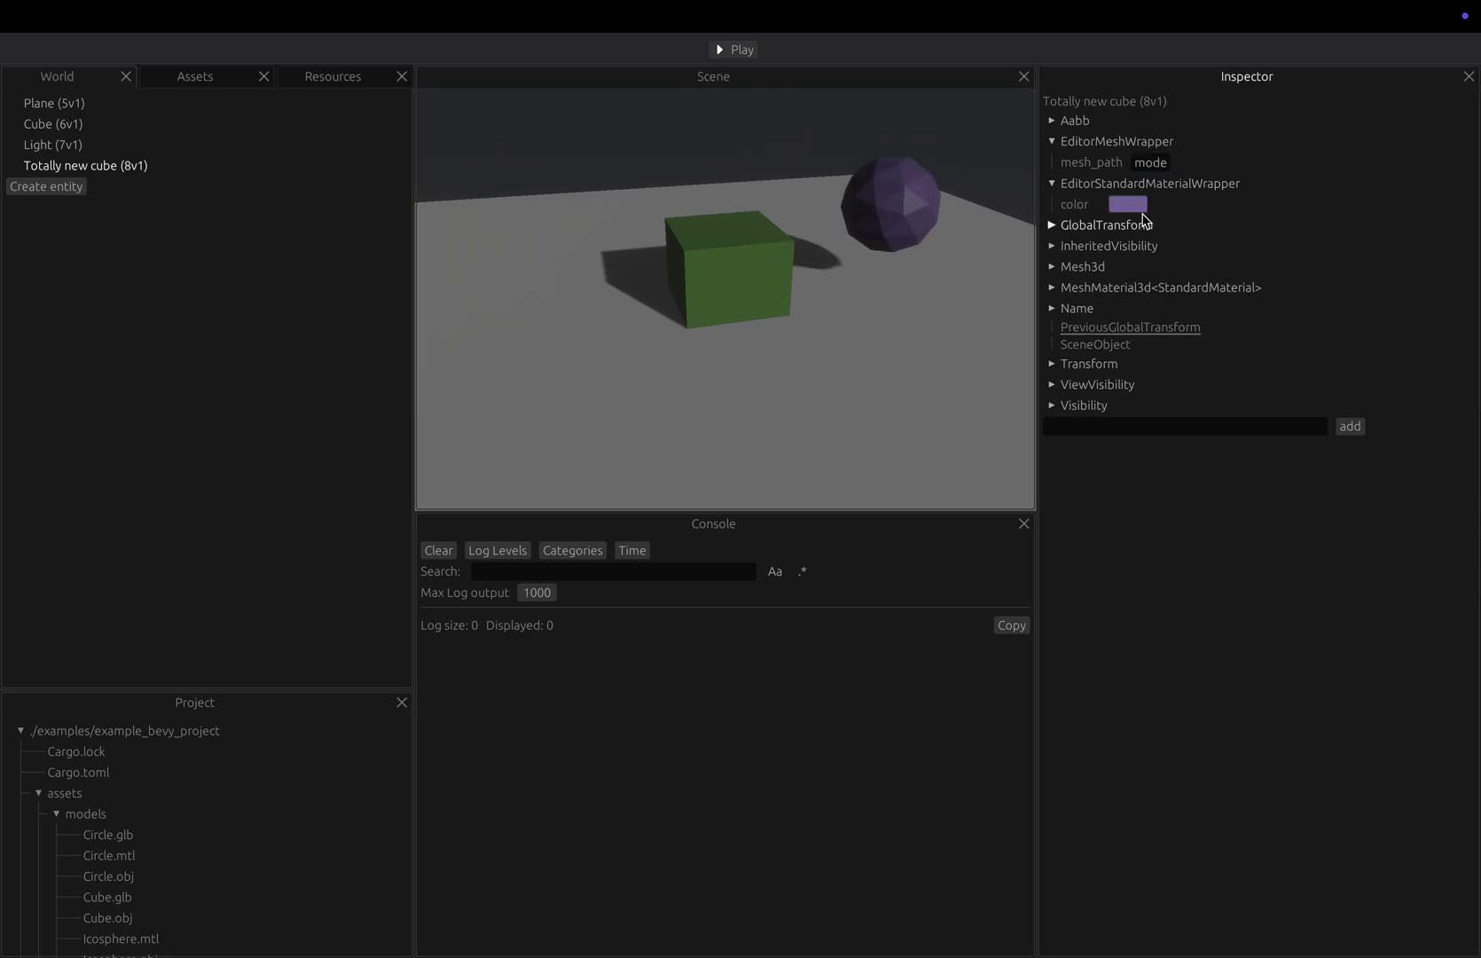
click(1218, 567)
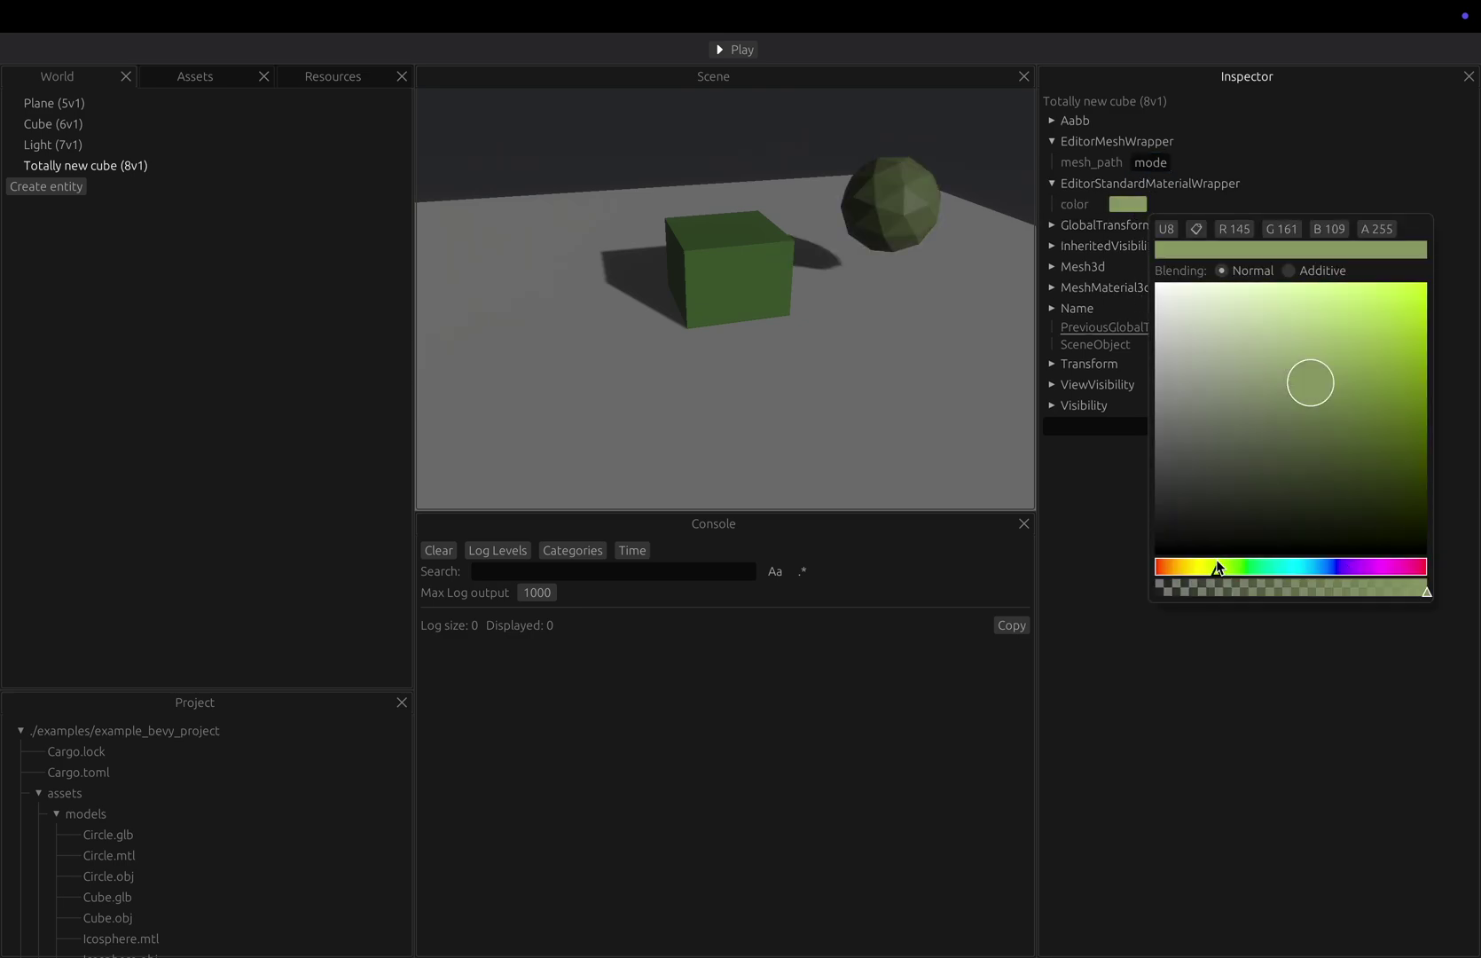
drag(1274, 431, 1391, 348)
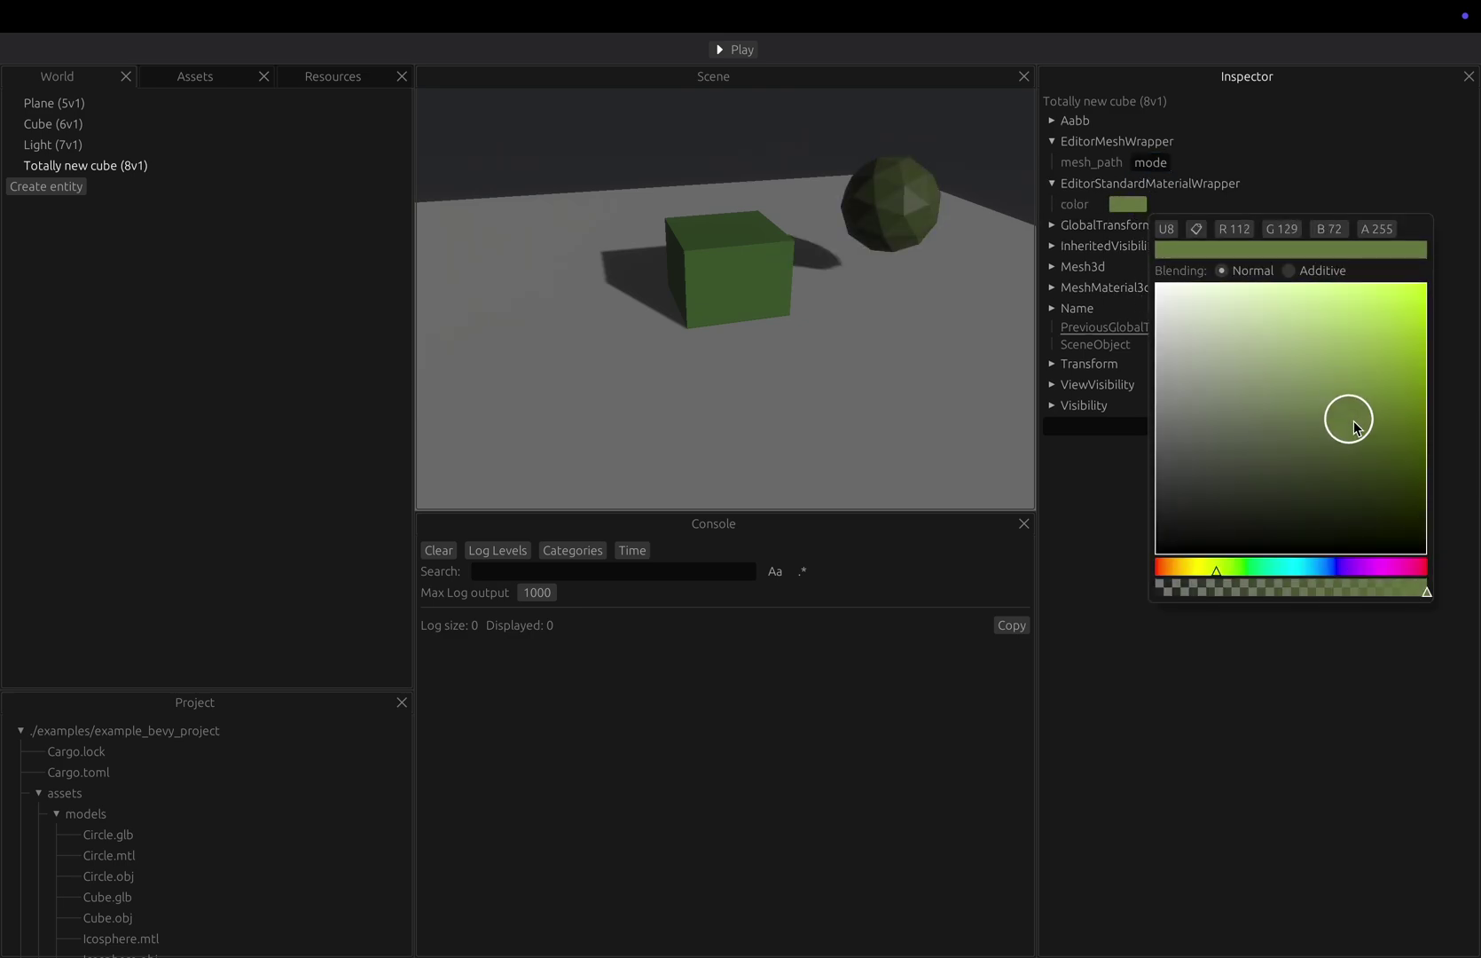
click(1217, 651)
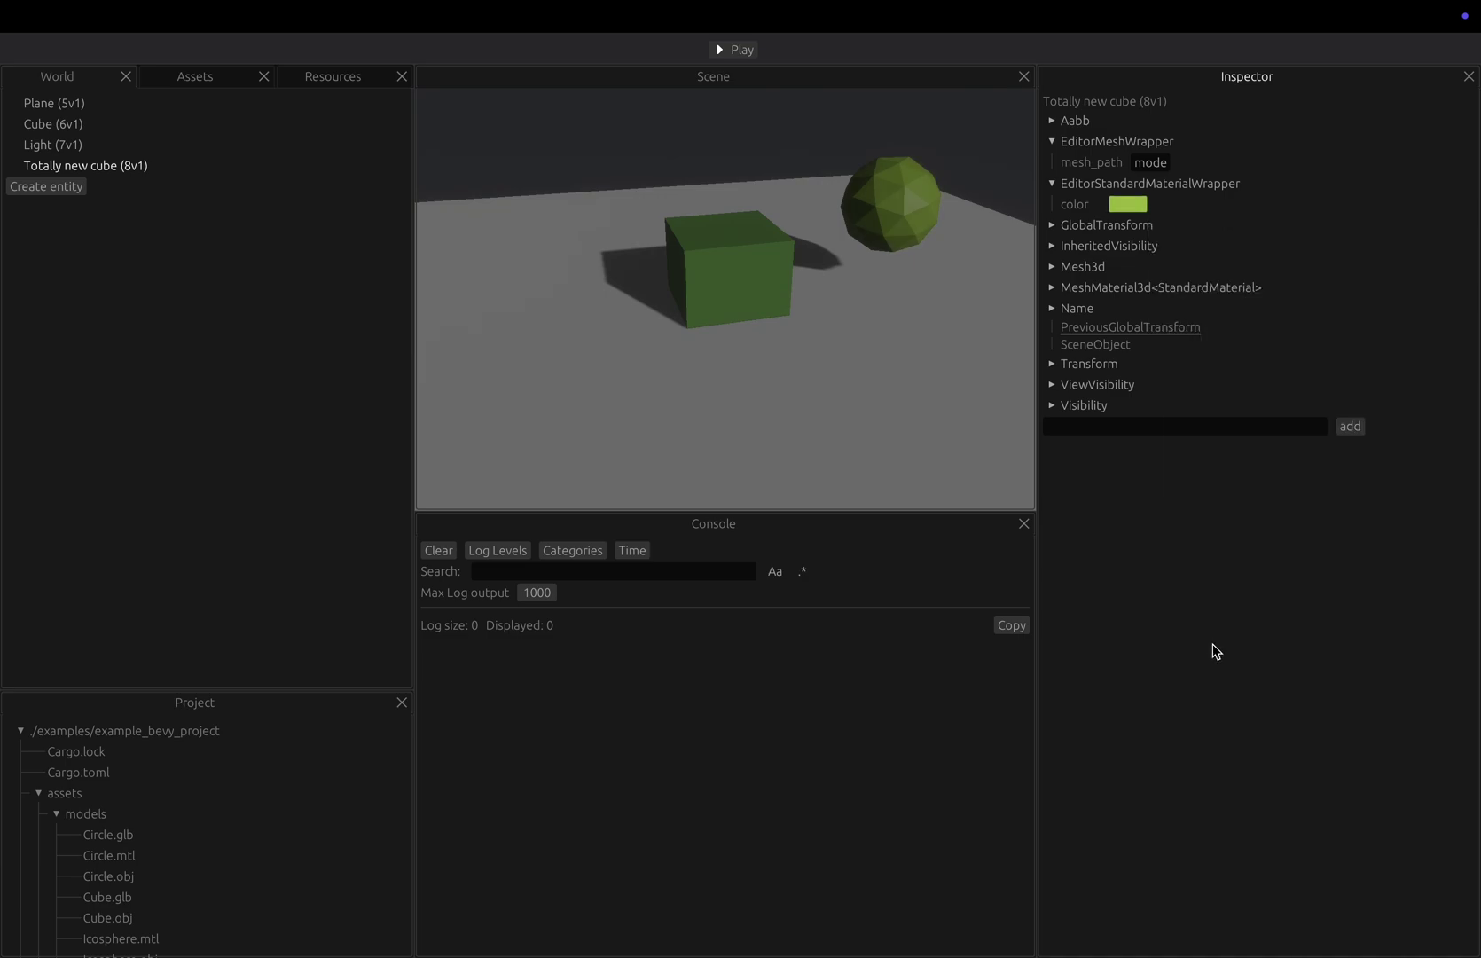
click(1088, 364)
drag(1157, 389, 1177, 389)
- Save the scene over main.scn.ron, replacing the existing file, and run a playtest
key(ctrl+s)
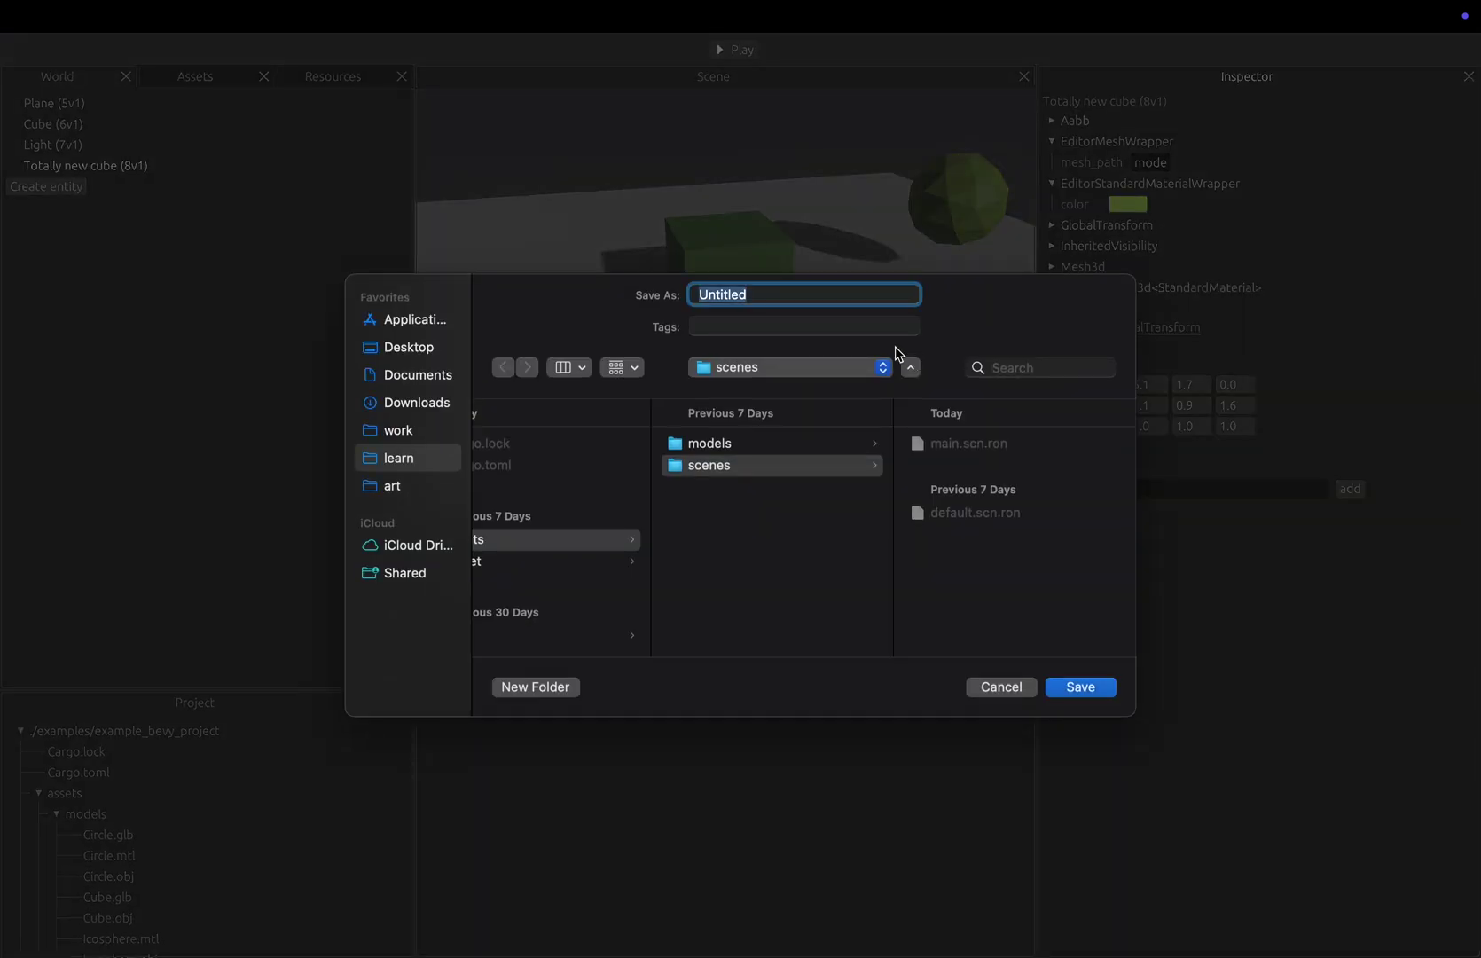
click(949, 446)
click(1071, 685)
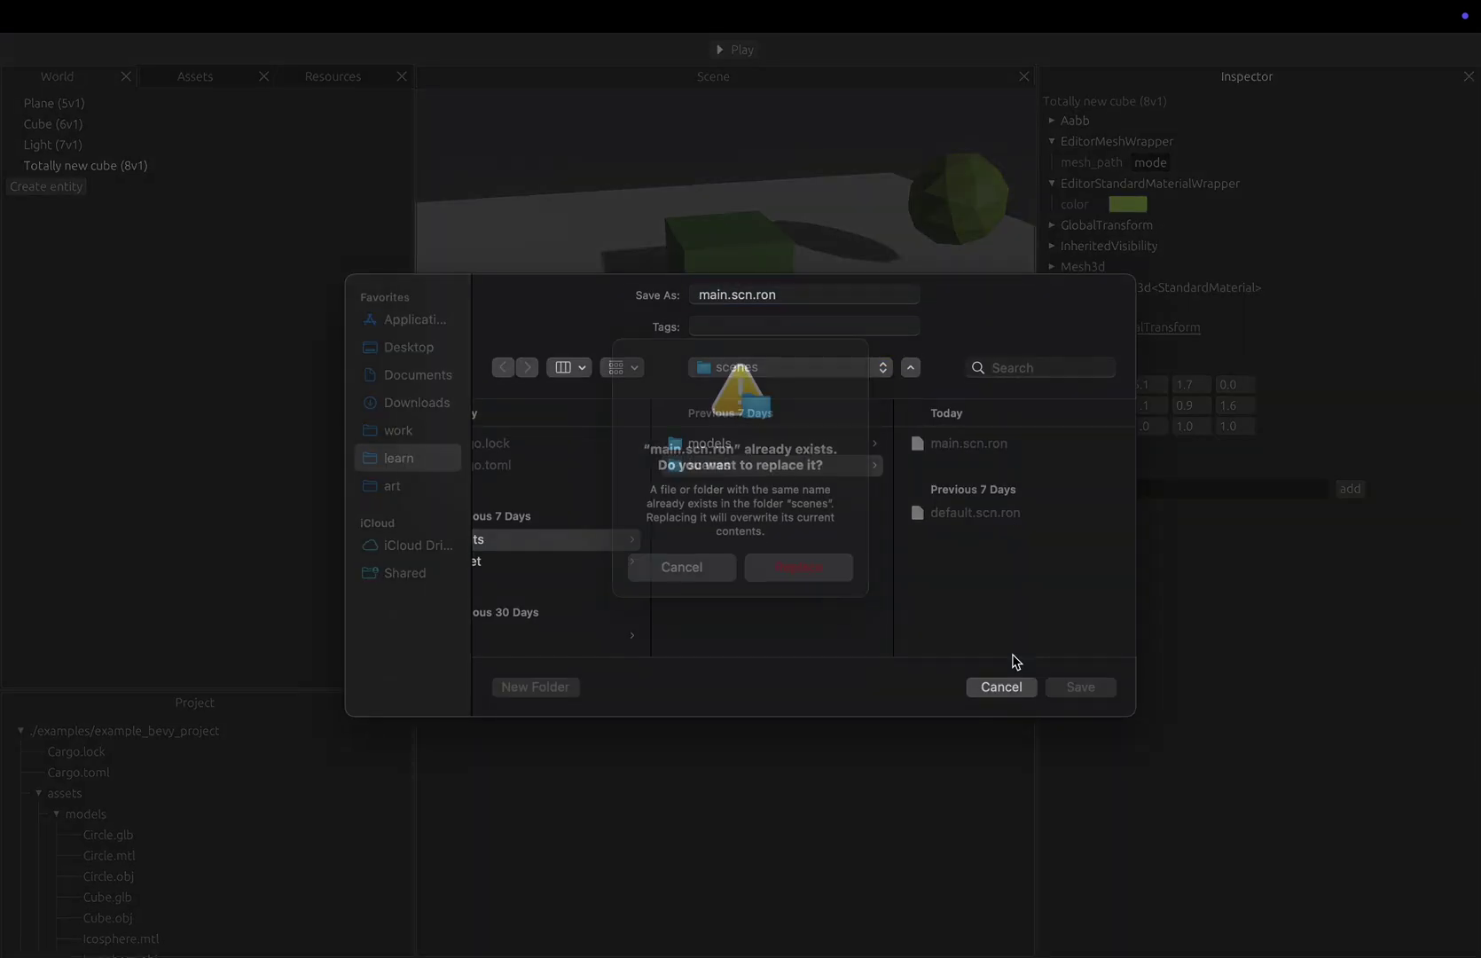
click(803, 598)
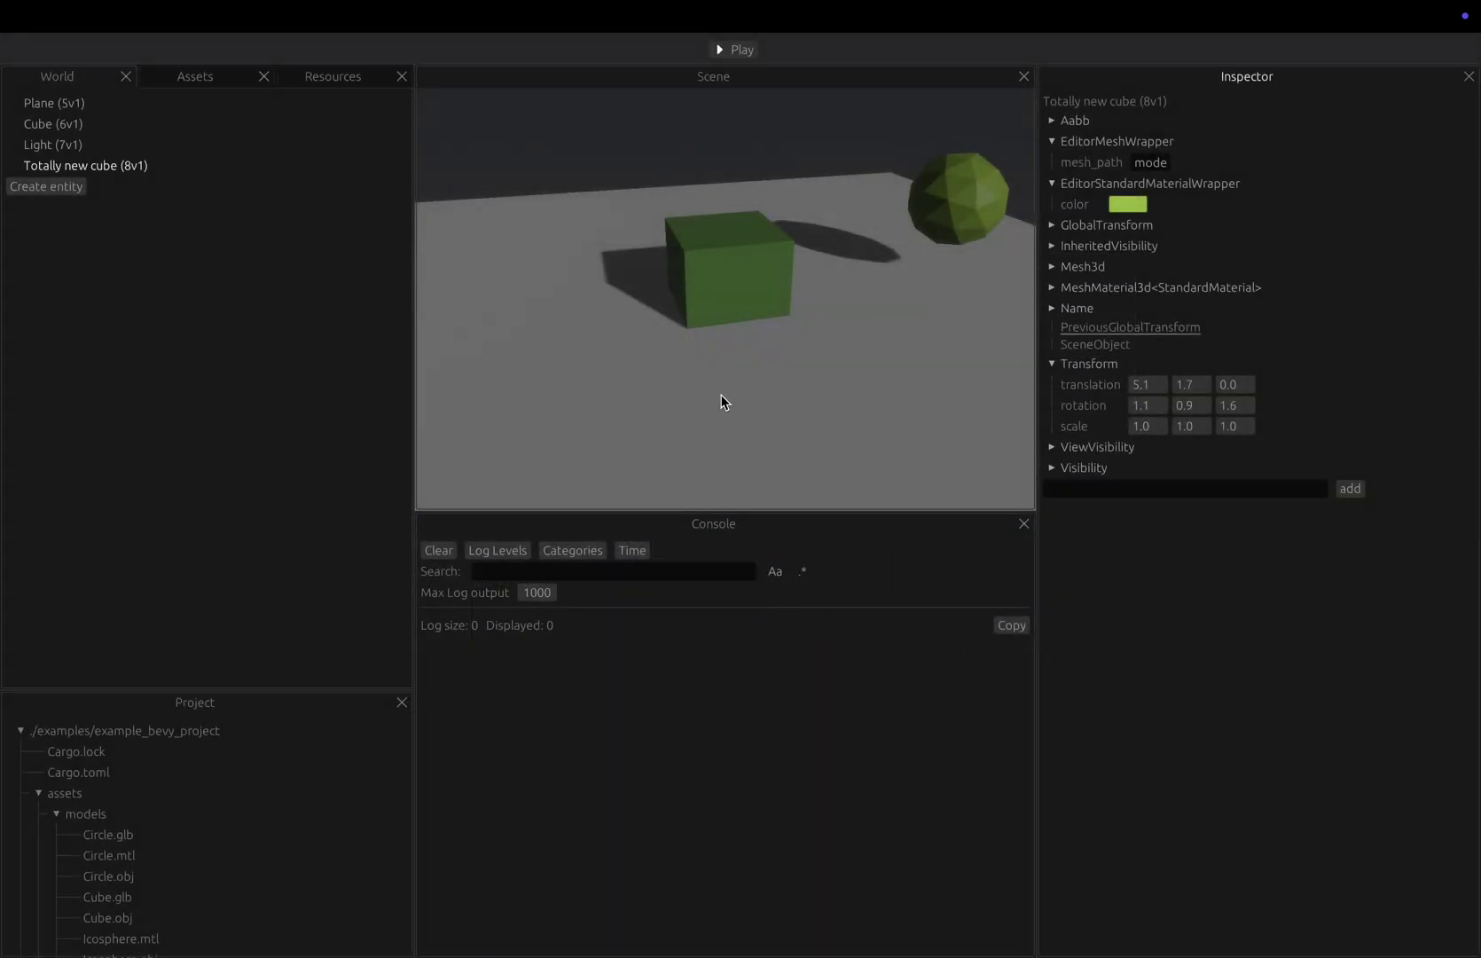
click(740, 51)
- In lib.rs, add a left-Shift speed boost using speed instead of 2.0, and save
key(ctrl+Right)
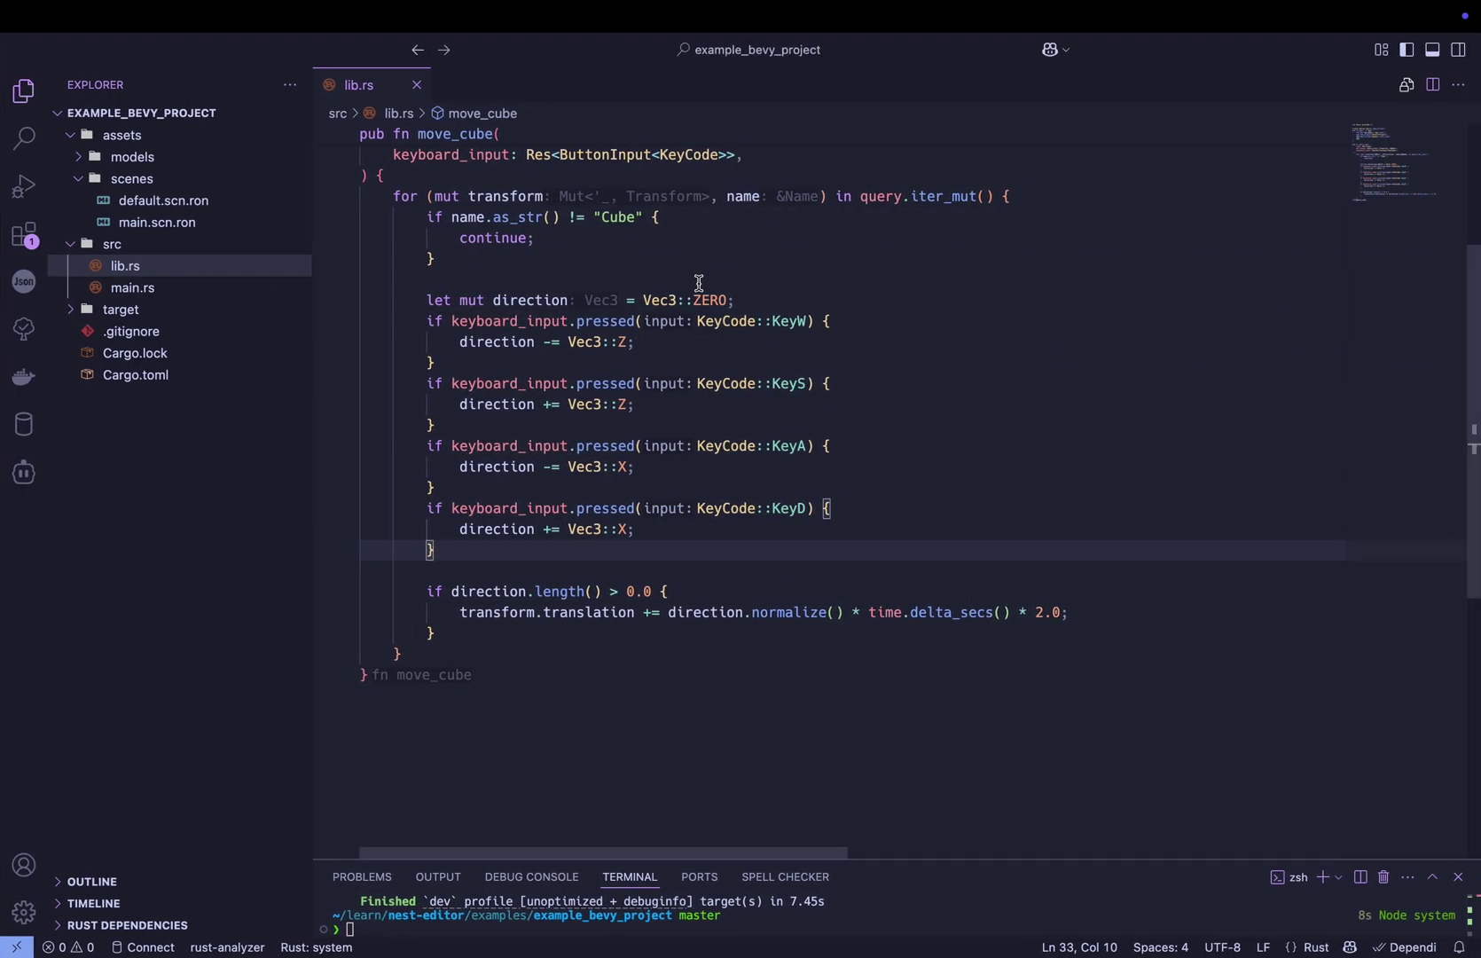
key(Return)
text(let speed = if keyboard_input.pressed(KeyCode::ShiftLeft) {             4.0         } else {             2.0         };)
key(Tab)
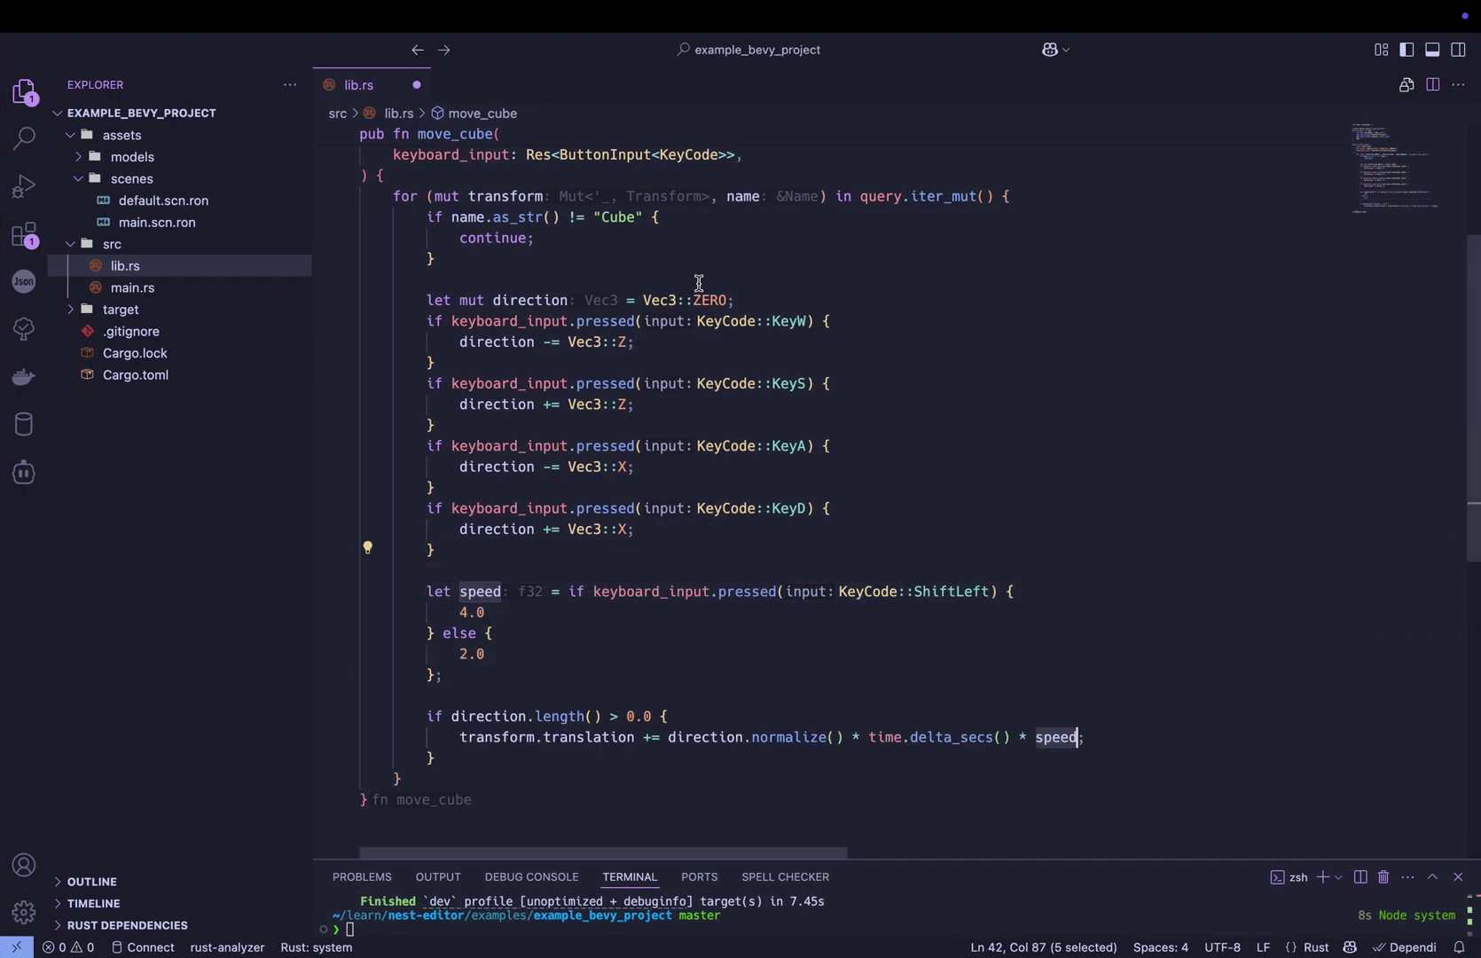
key(ctrl+s)
key(ctrl+Left)
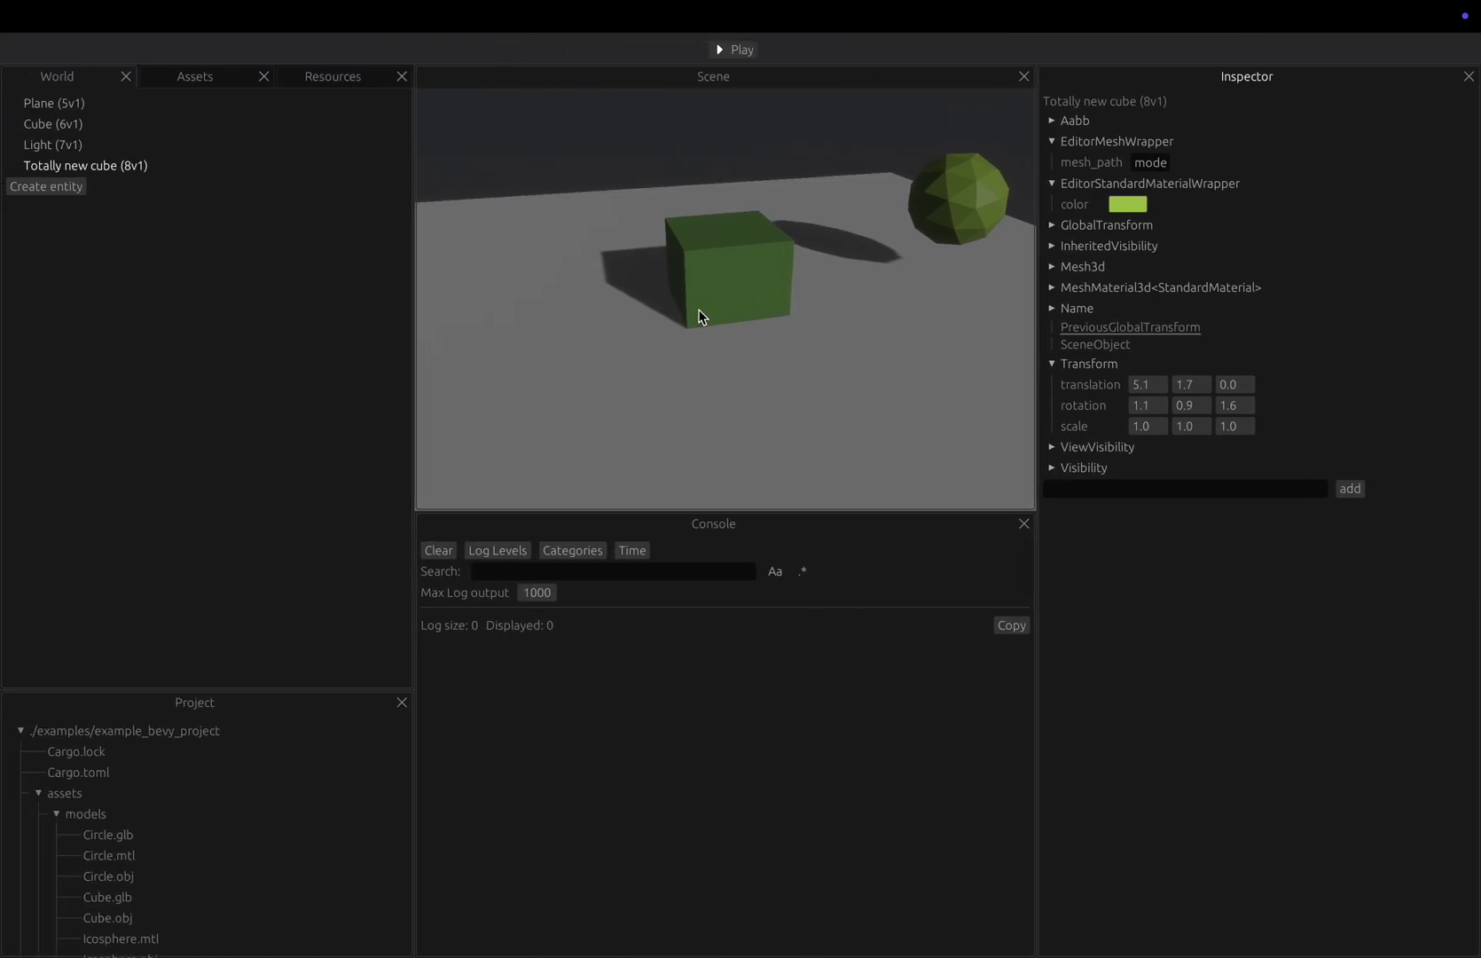
- Start the game from Play to test the Shift speed boost
click(737, 53)
key(Return)
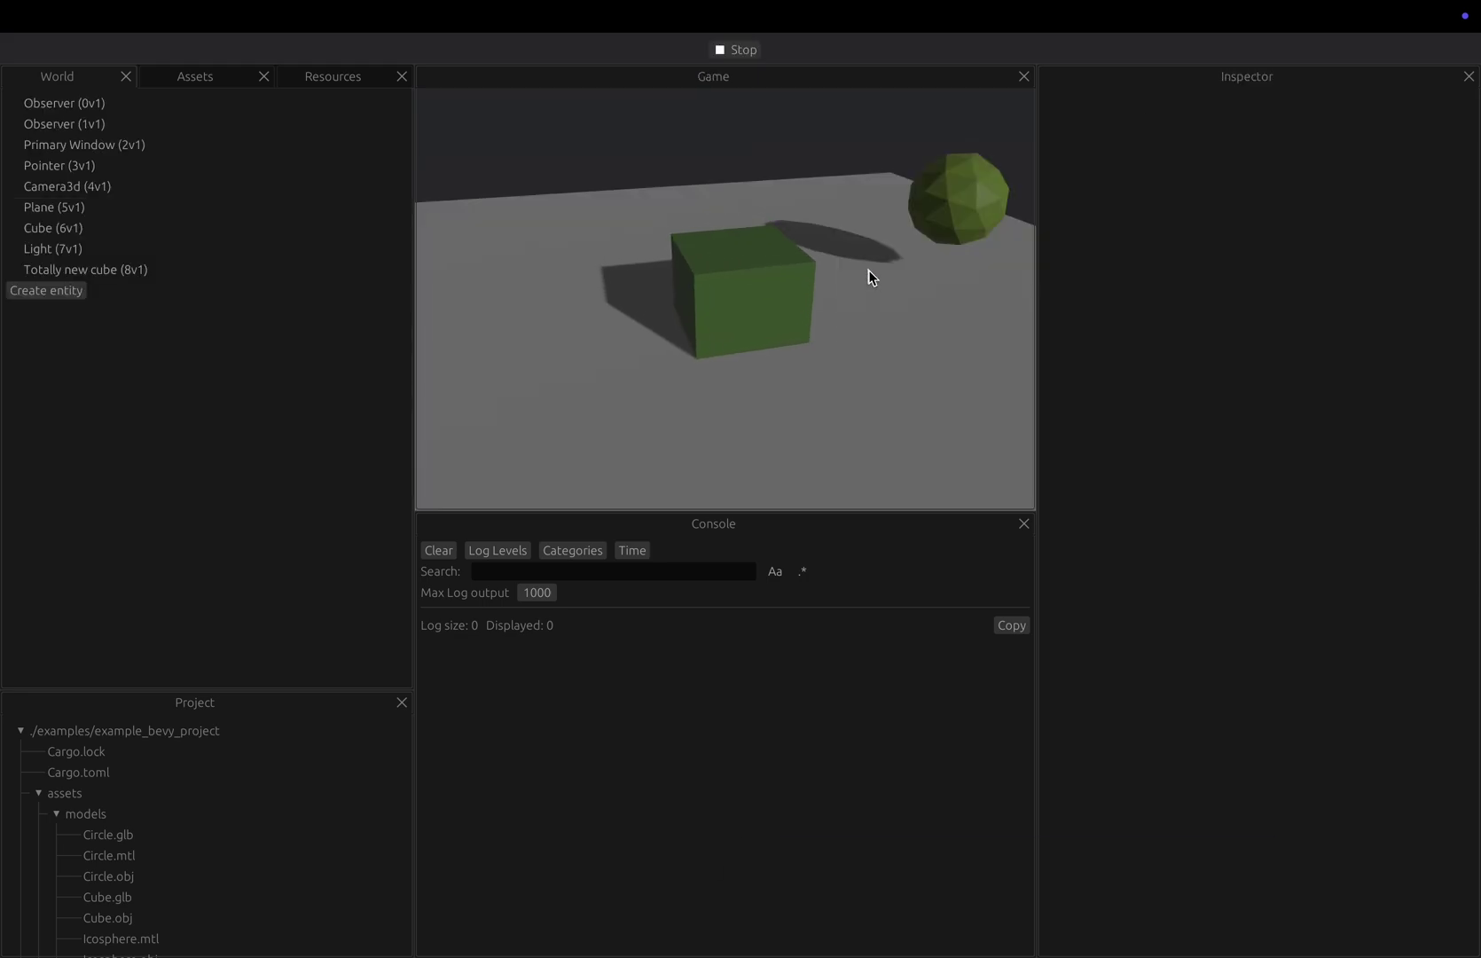